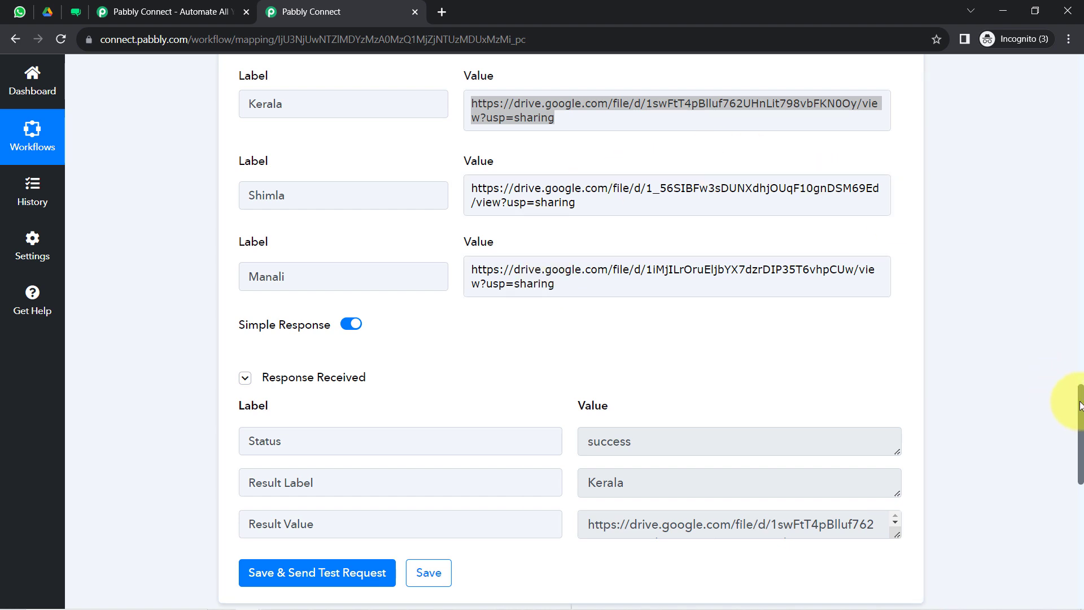
- Scroll down past the successfully tested lookup table to the new WATI action step
left_click_drag(1079, 405, 1079, 492)
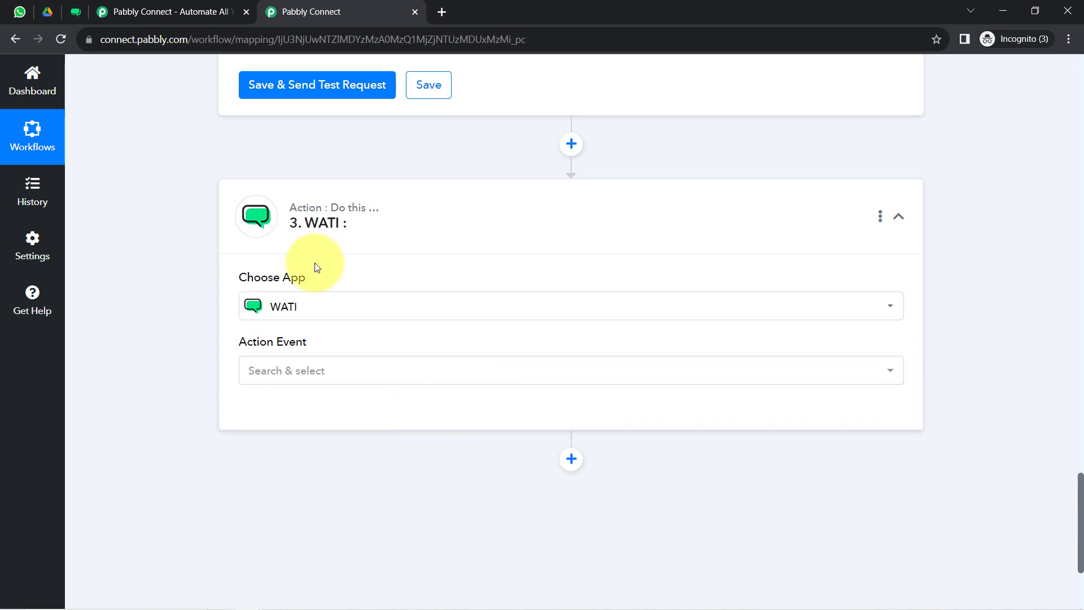
- Set the 3. WATI step's action event to Send Session Message
left_click(278, 377)
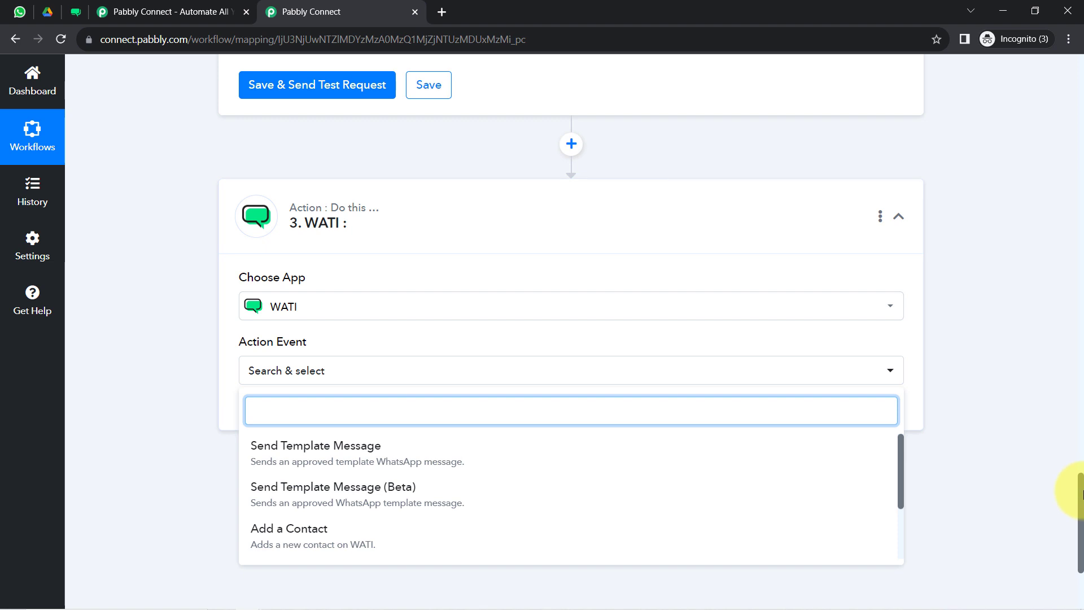
left_click_drag(1080, 505, 1081, 525)
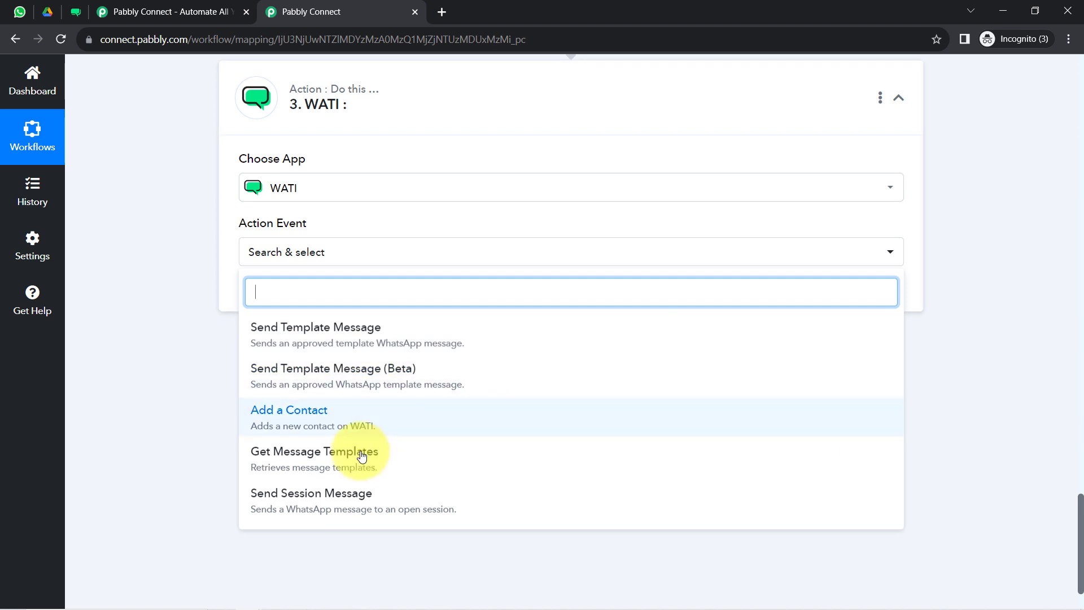
left_click(306, 504)
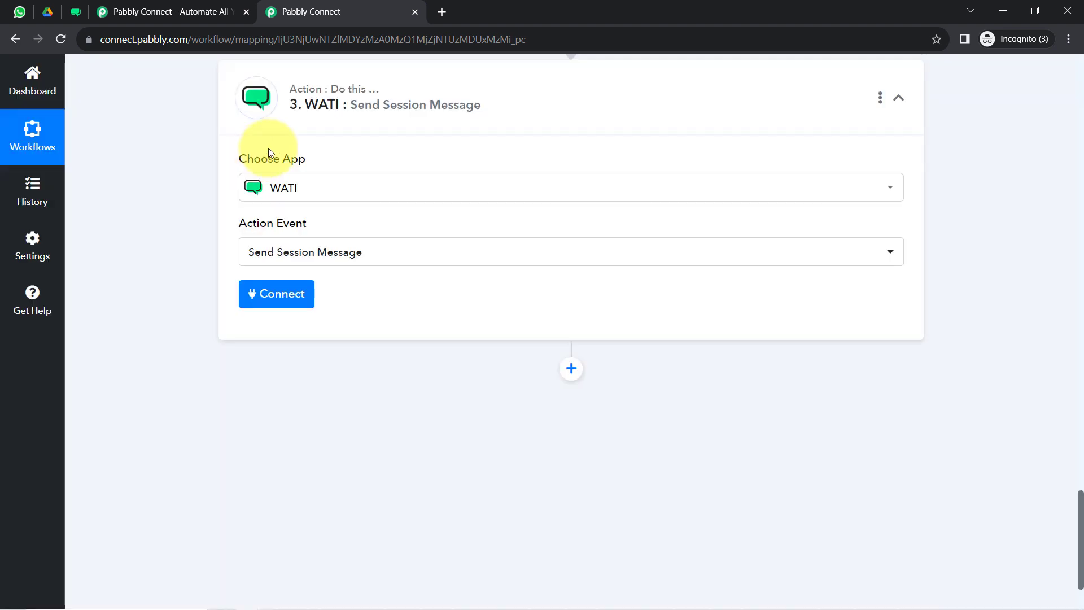
left_click(20, 11)
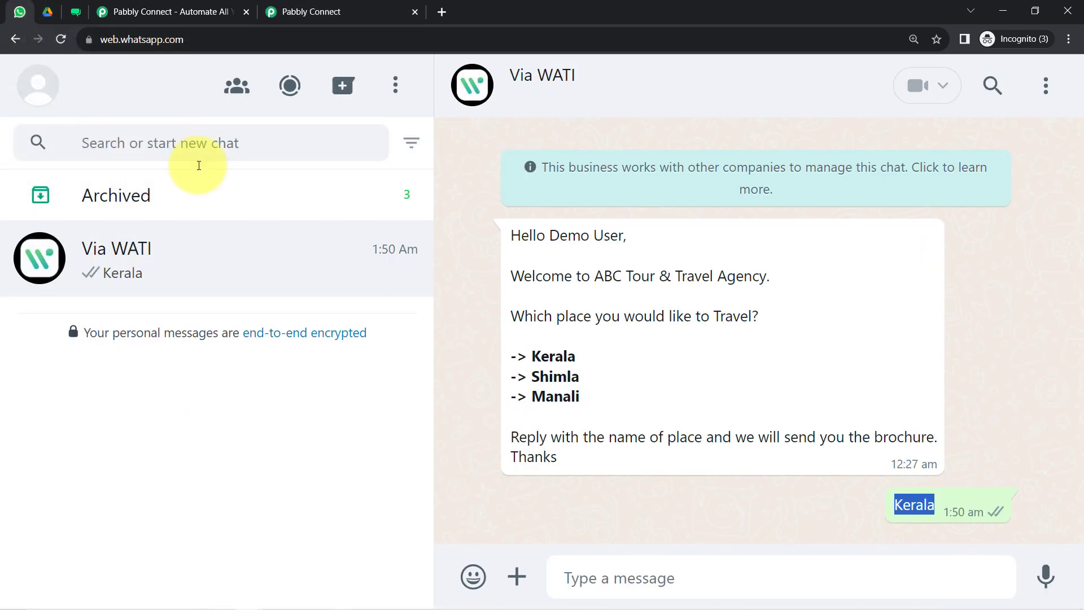
left_click(305, 12)
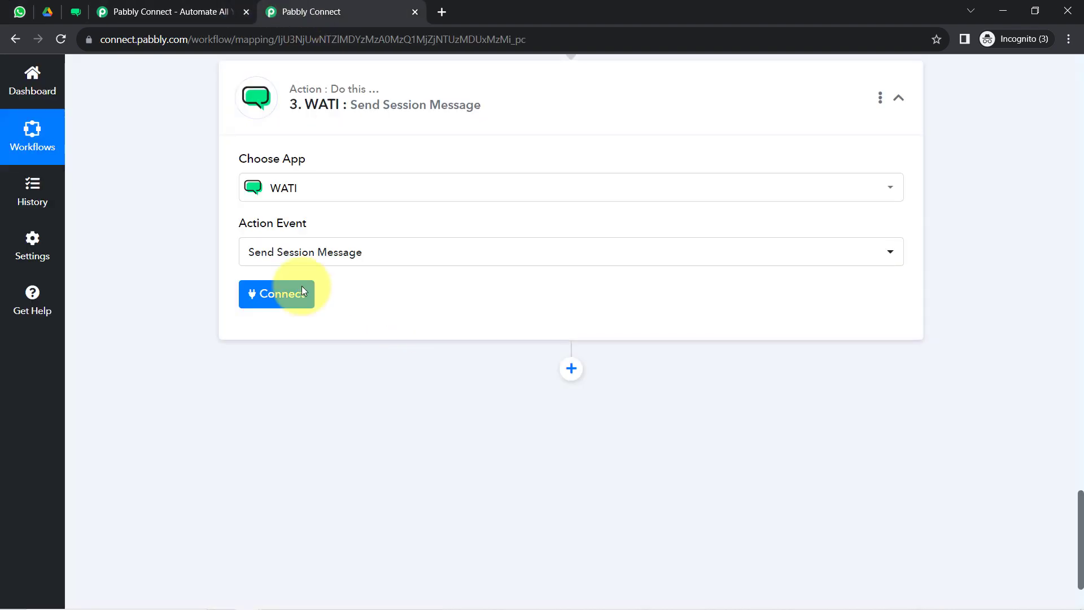
- Start a new WATI connection and bring up WATI's API Docs for its credentials
left_click(274, 294)
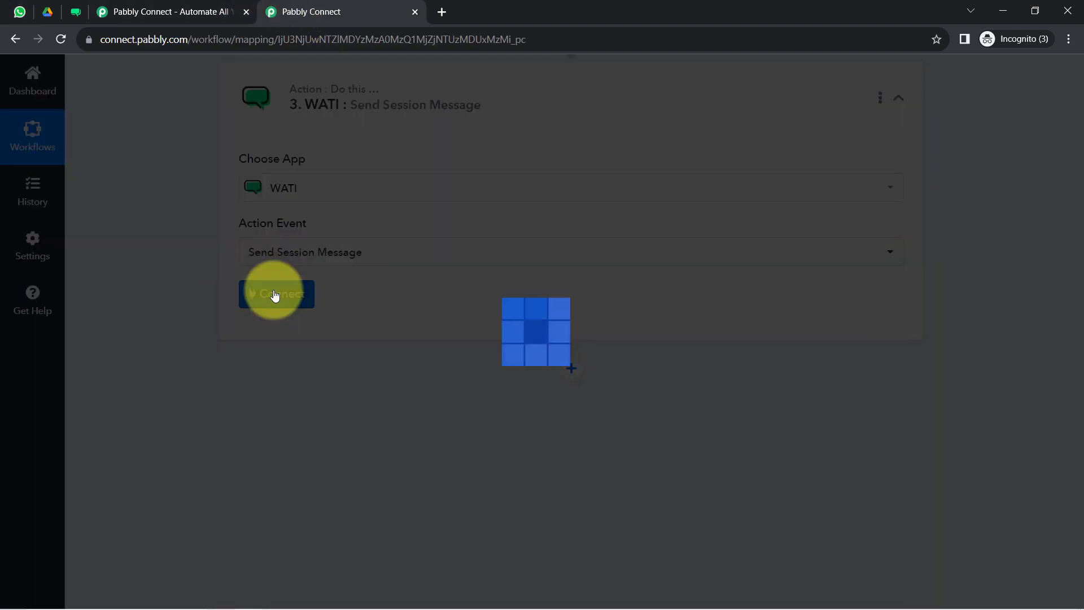
left_click(595, 208)
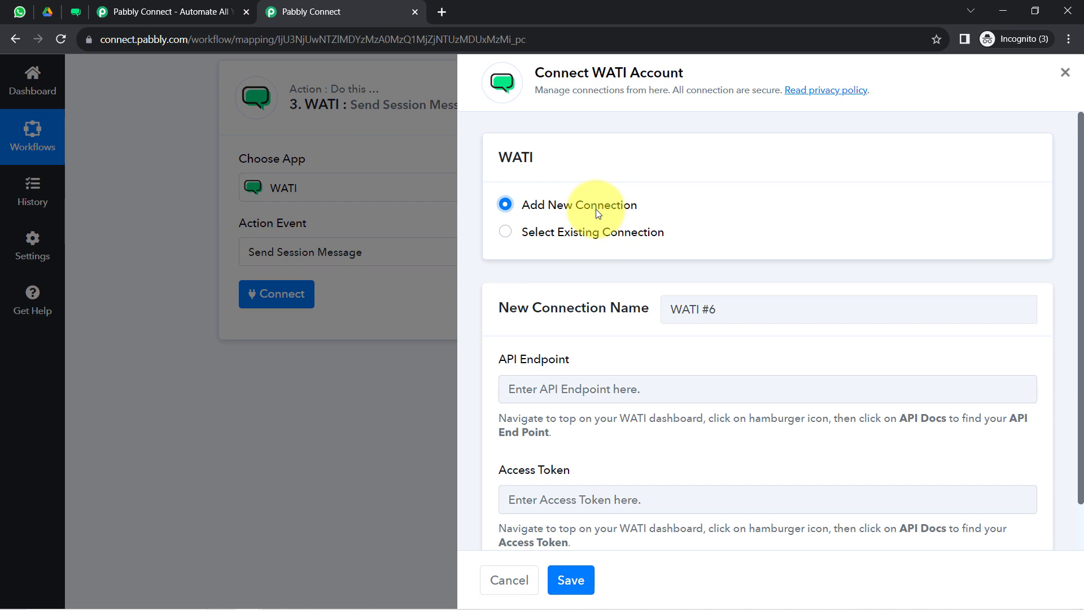
scroll(1075, 325, "down", 1)
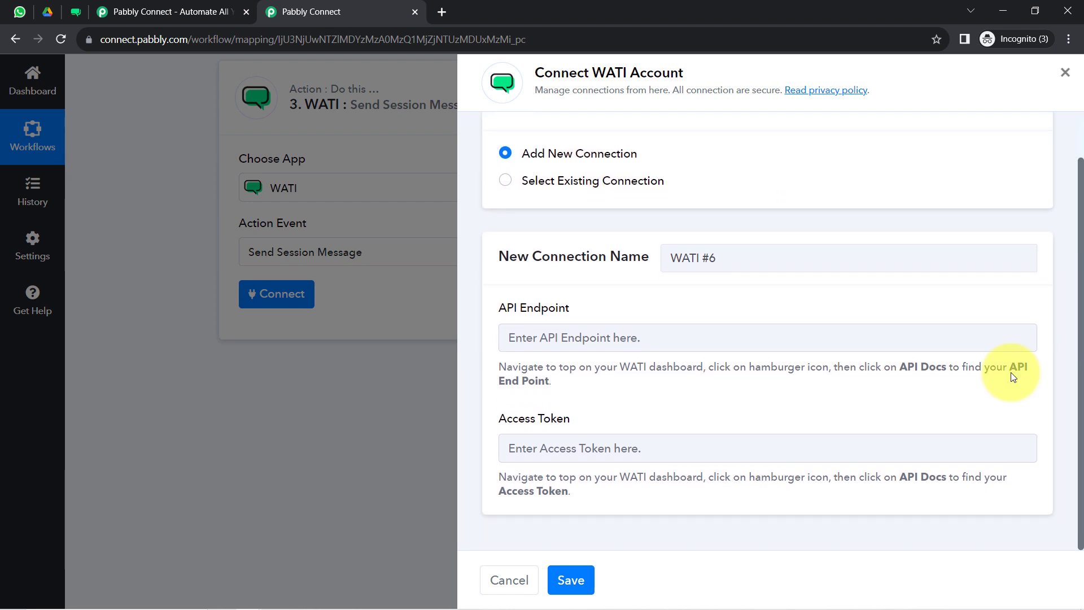
left_click(70, 7)
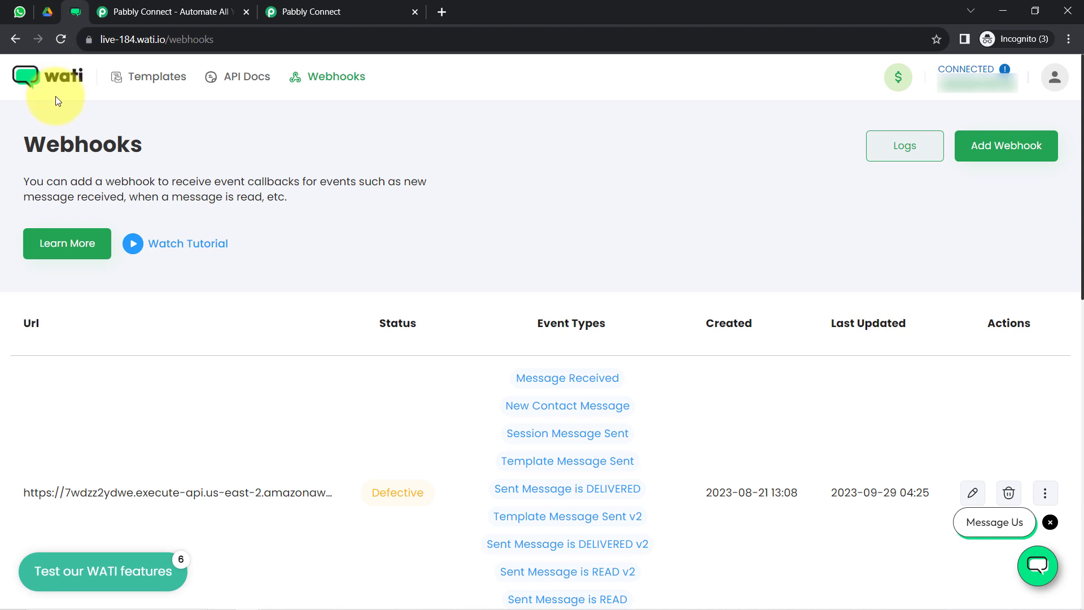
left_click(249, 83)
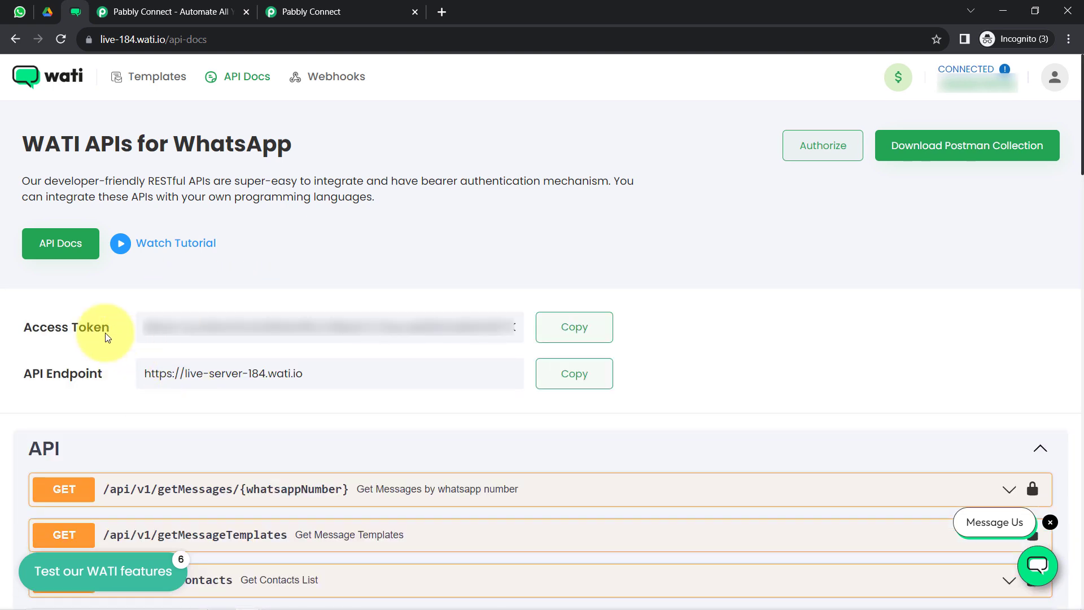
left_click(564, 336)
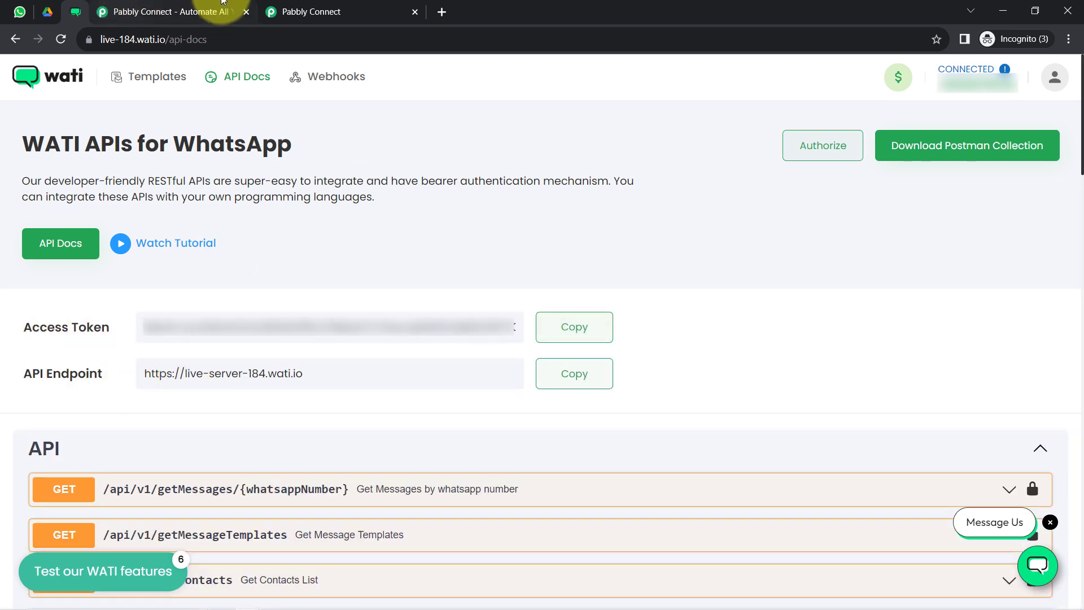
left_click(316, 11)
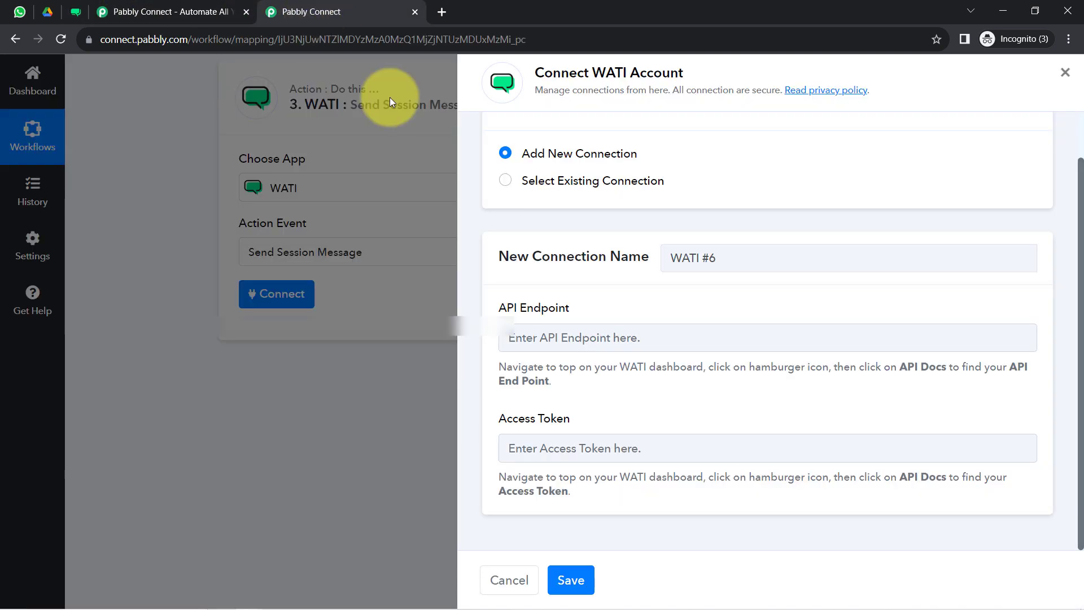
- Paste the WATI access token and API endpoint into the new connection and save it
left_click(518, 445)
key("ctrl+v")
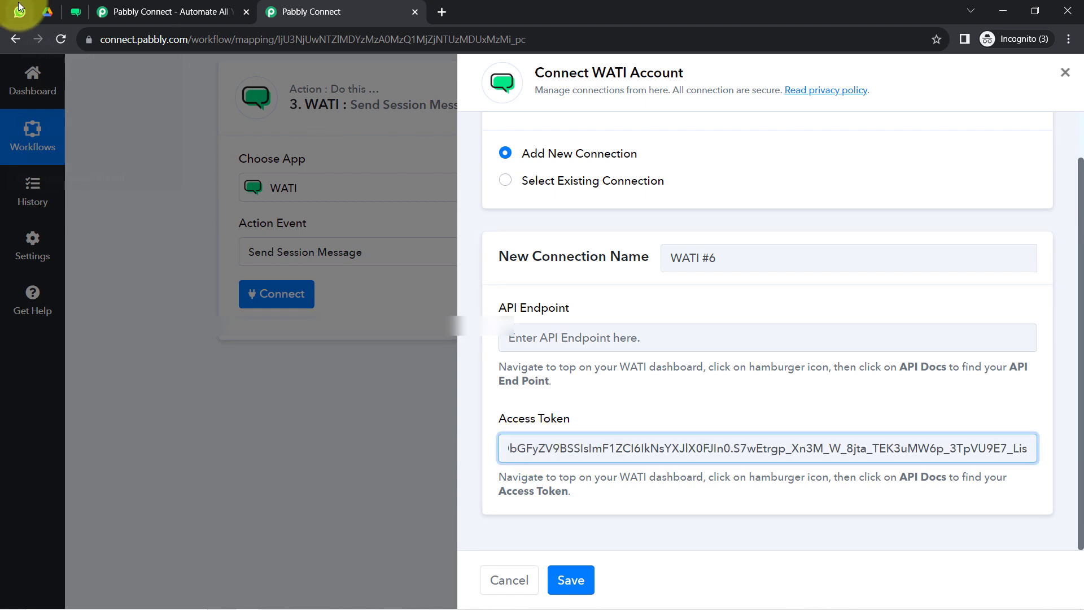
left_click(76, 11)
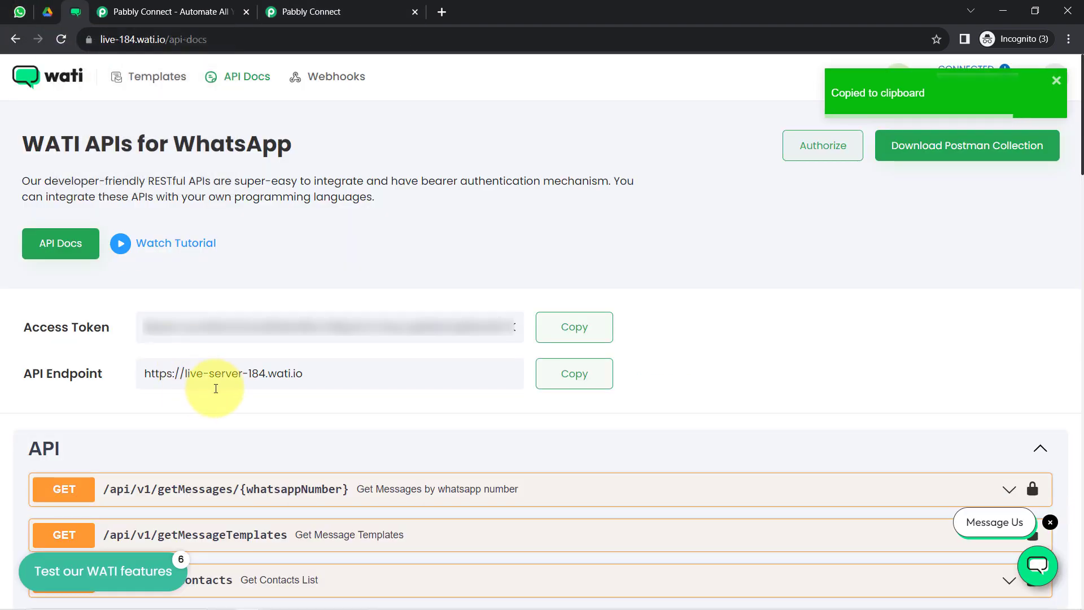
left_click(542, 371)
left_click(316, 11)
left_click(590, 337)
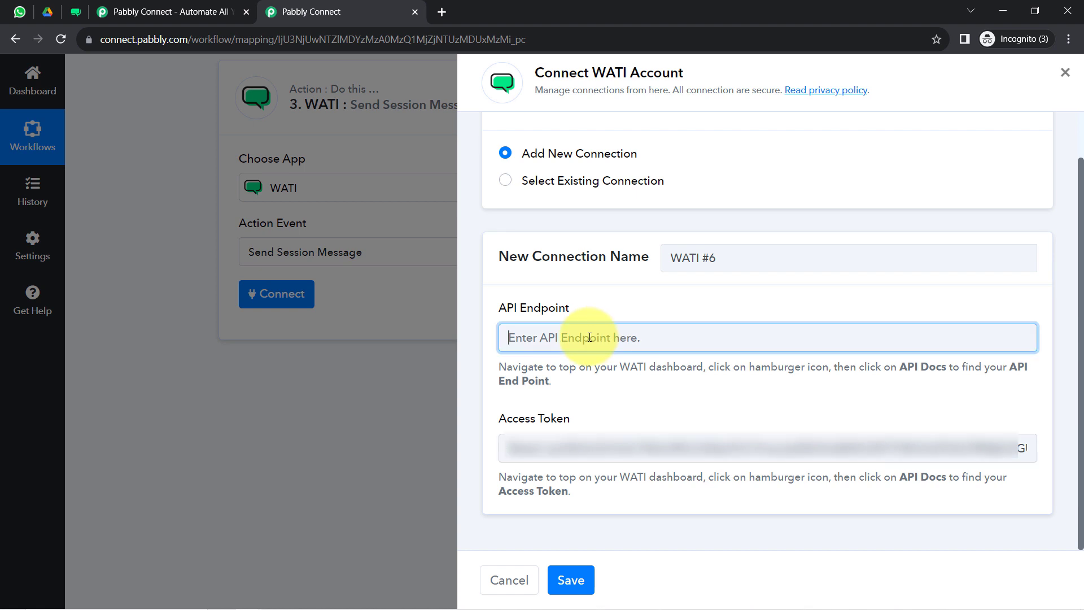
key("ctrl+v")
left_click(567, 580)
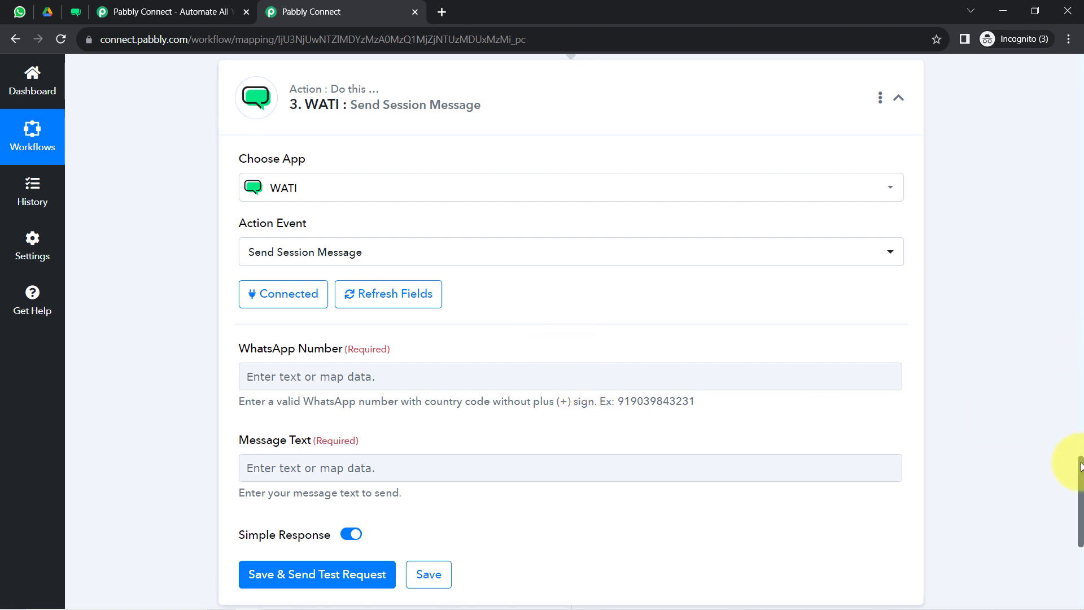
- Map the webhook sender's WaId into the WhatsApp Number field
left_click_drag(1080, 470, 1080, 479)
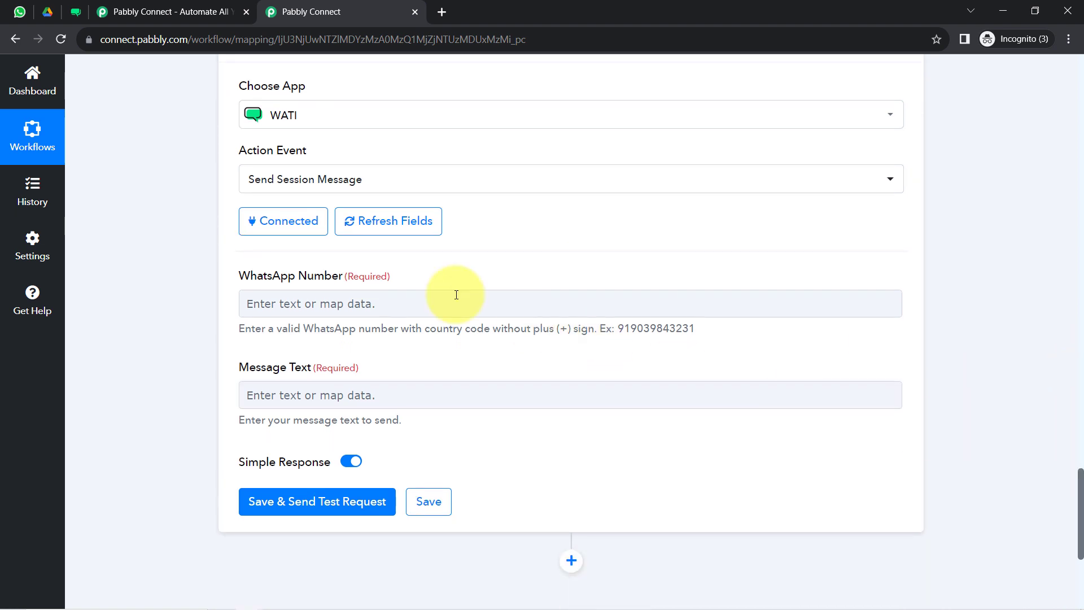
left_click(294, 295)
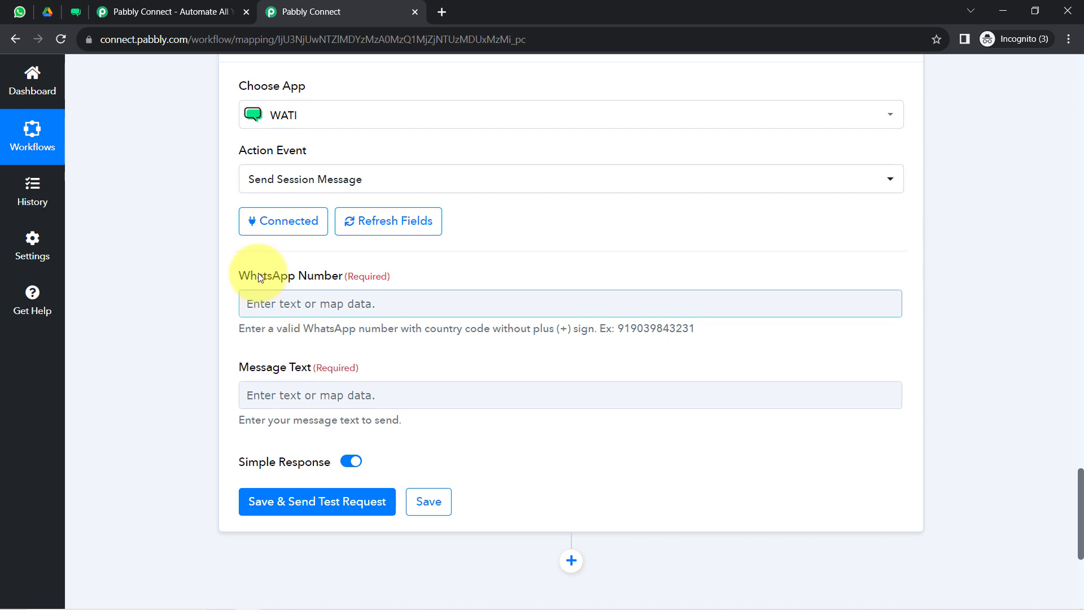
left_click(318, 277)
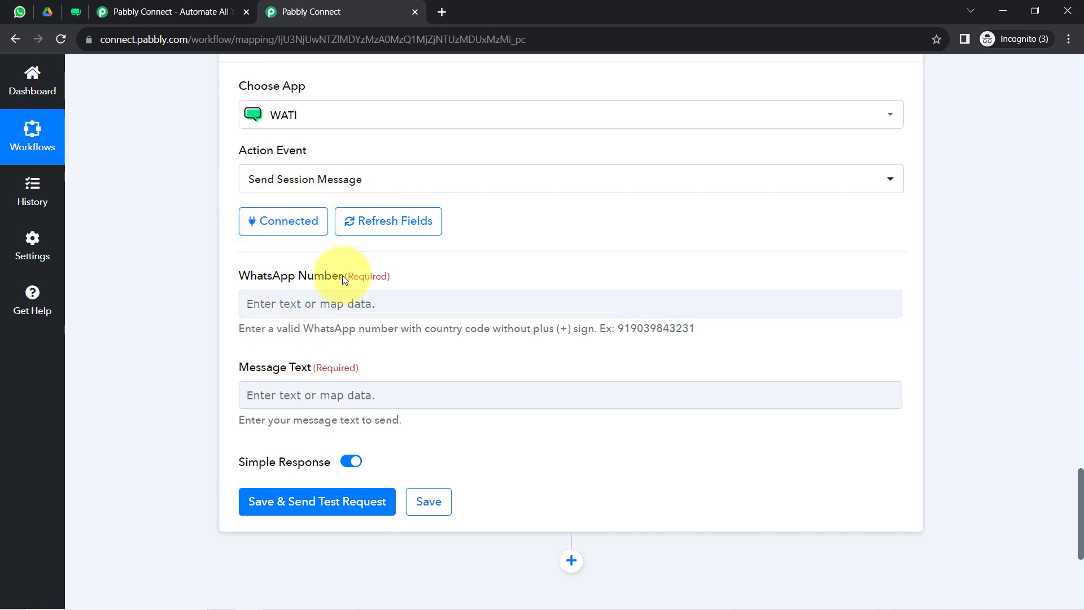
left_click(24, 14)
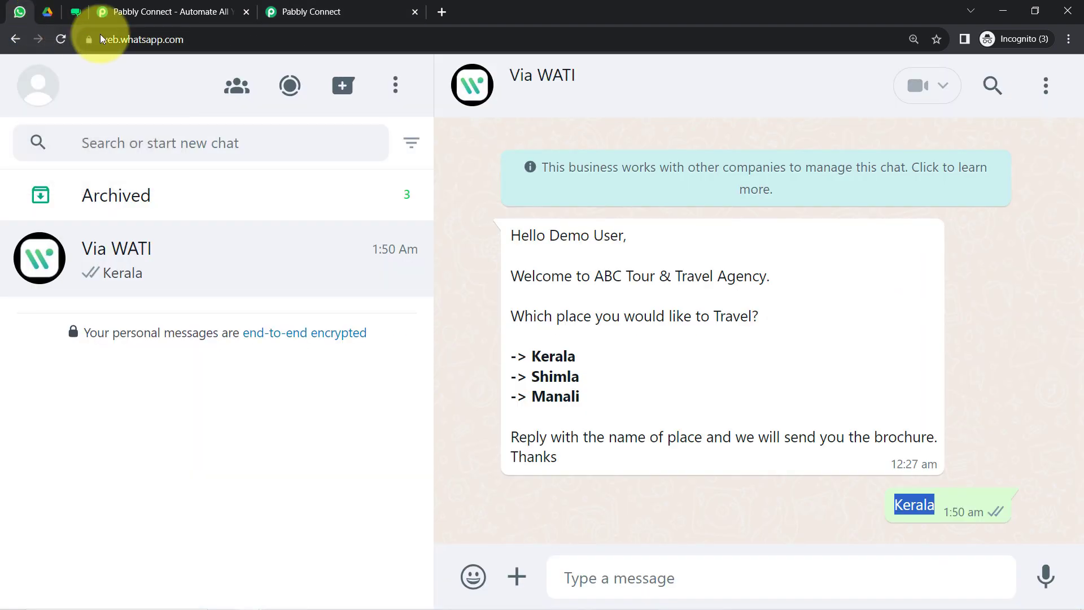
left_click(325, 10)
left_click(304, 301)
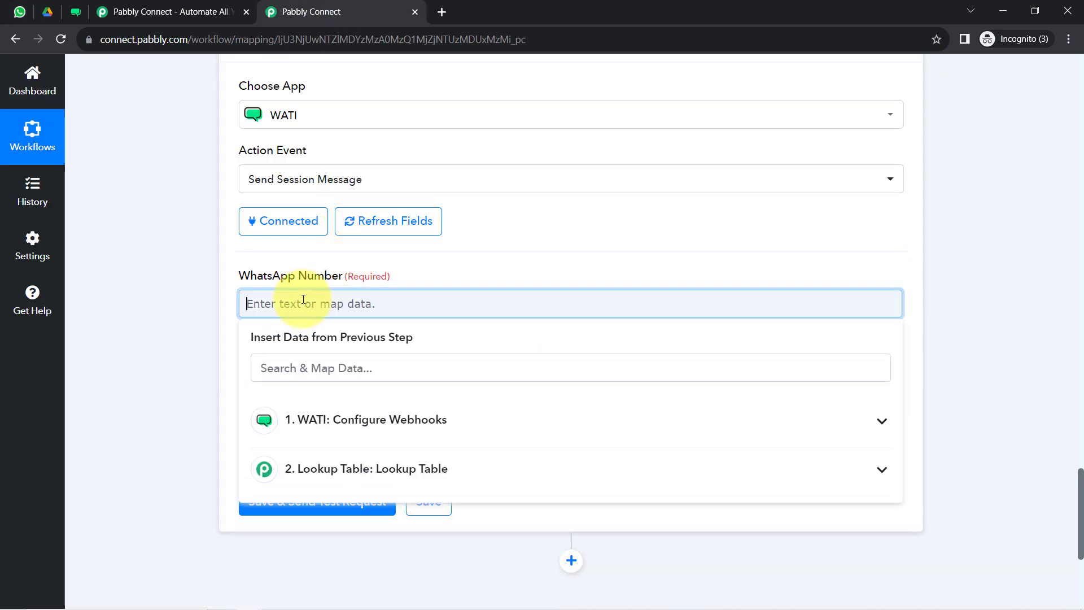
left_click(295, 369)
type("96")
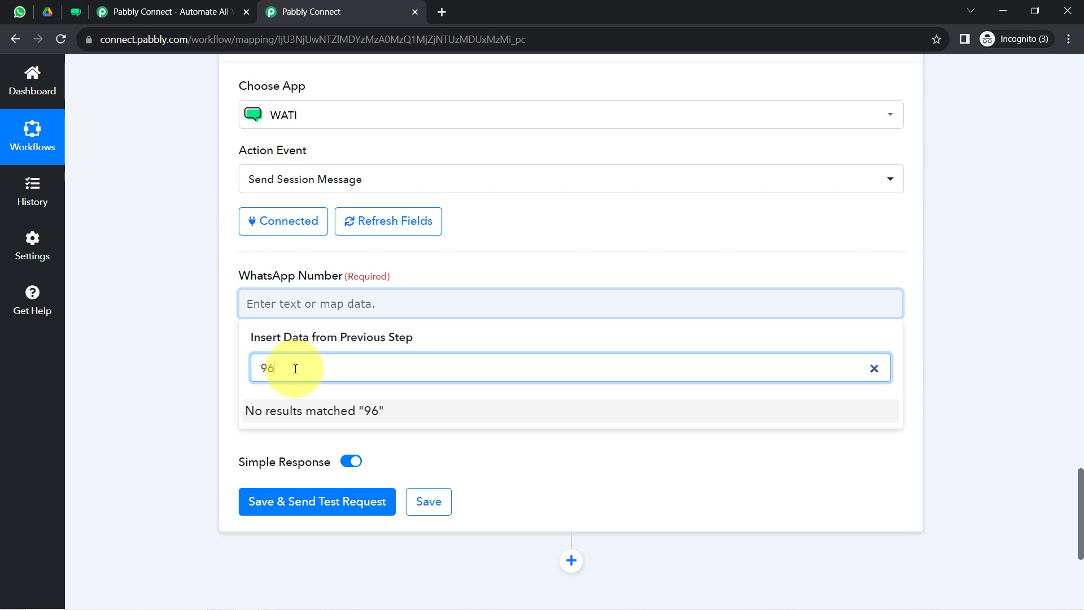
key("BackSpace")
left_click(311, 453)
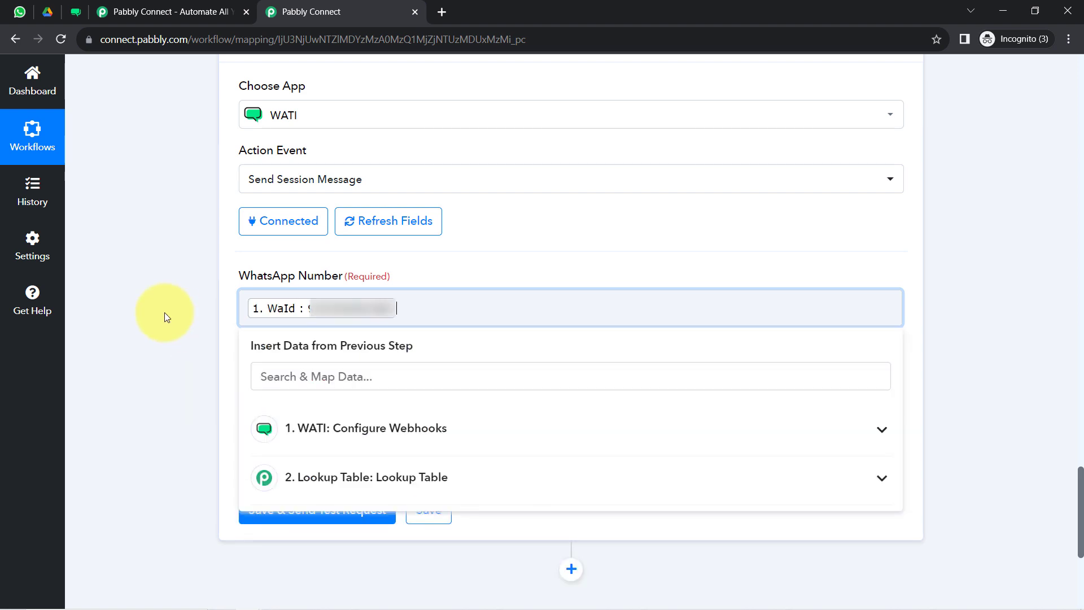
left_click(164, 313)
- Map the Lookup Table's Result Value into Message Text and send a test request
left_click_drag(1081, 472, 1079, 530)
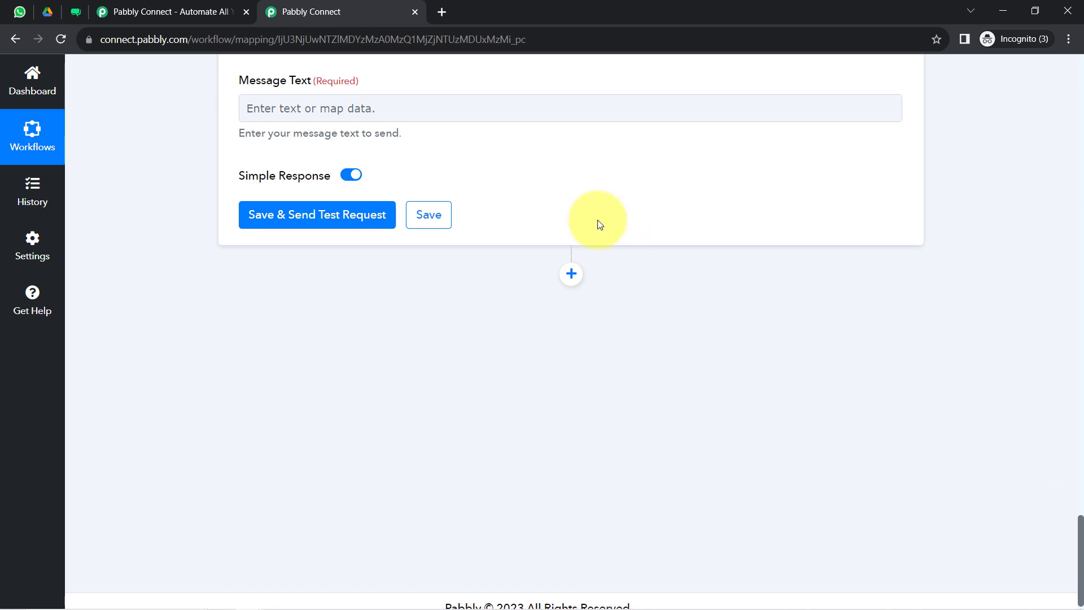
left_click(328, 115)
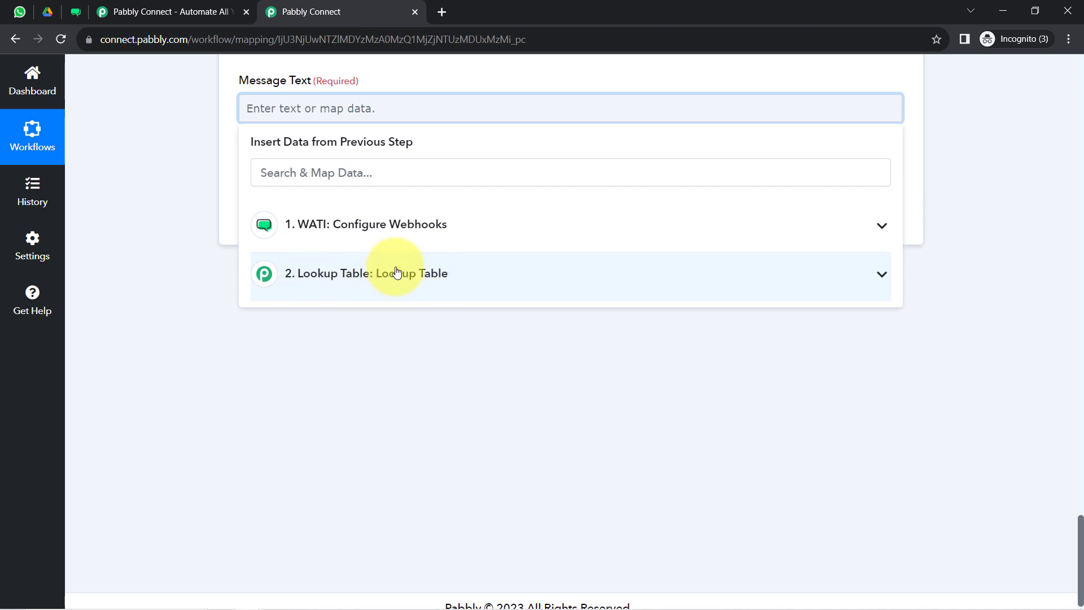
left_click(397, 273)
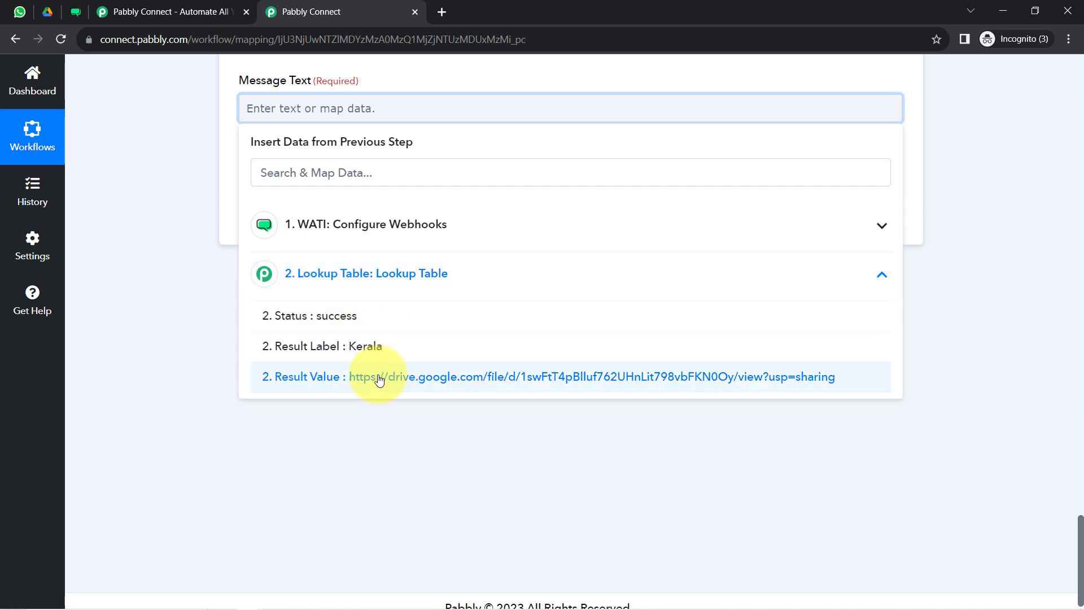
left_click(402, 381)
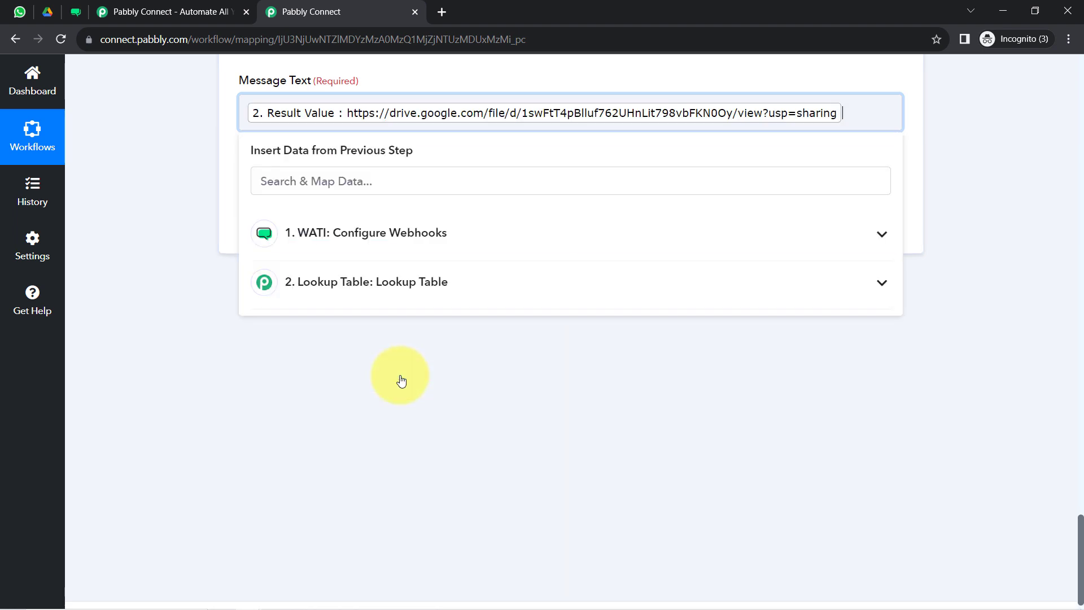
left_click(166, 248)
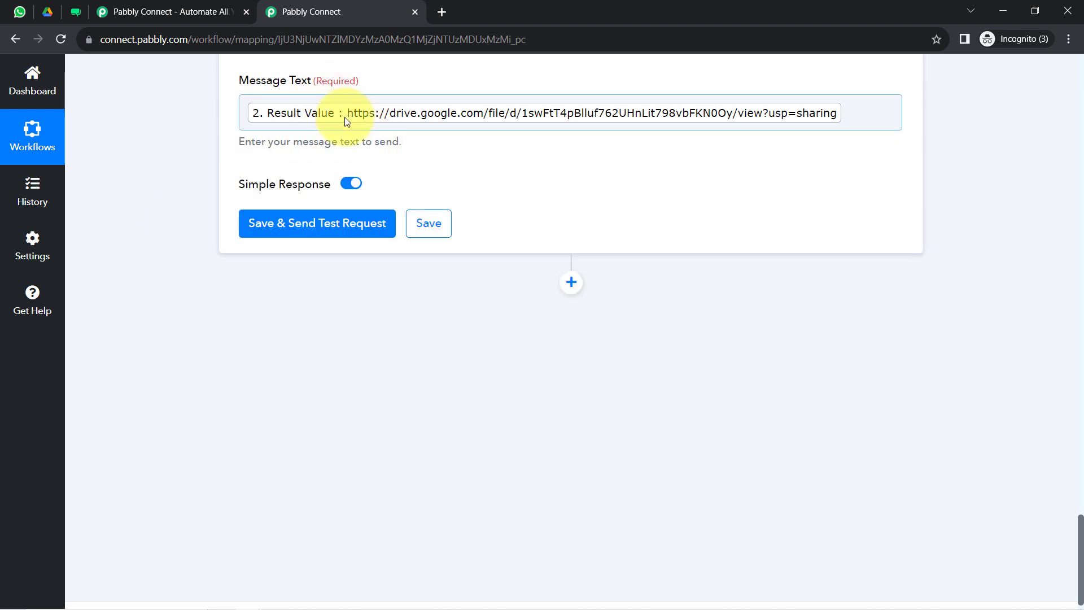
left_click(284, 229)
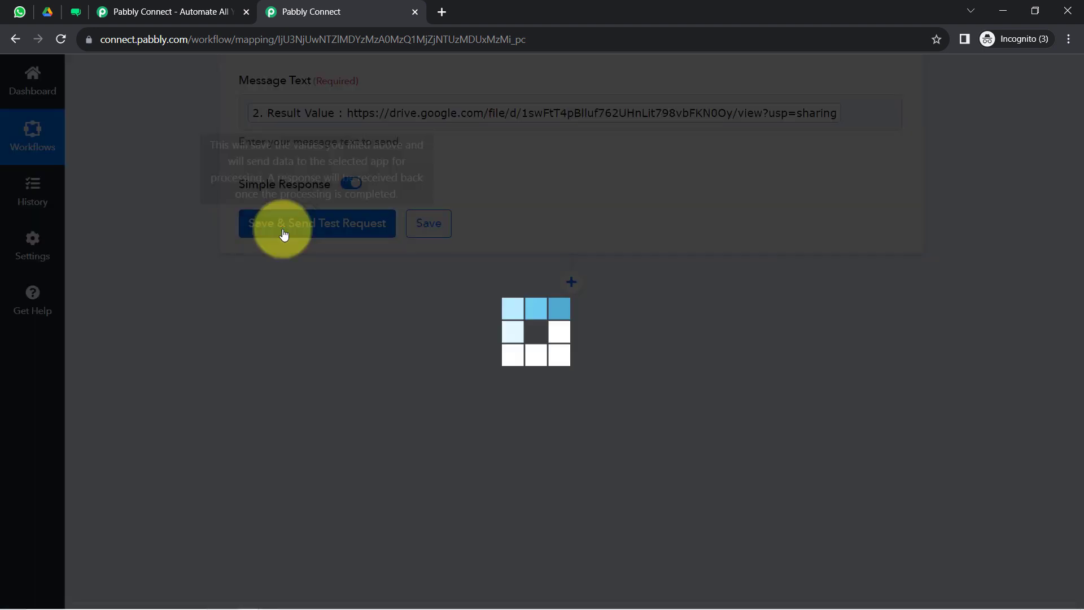
- Open the Kerala.pdf brochure link from the WATI reply in WhatsApp, then close it
left_click(21, 11)
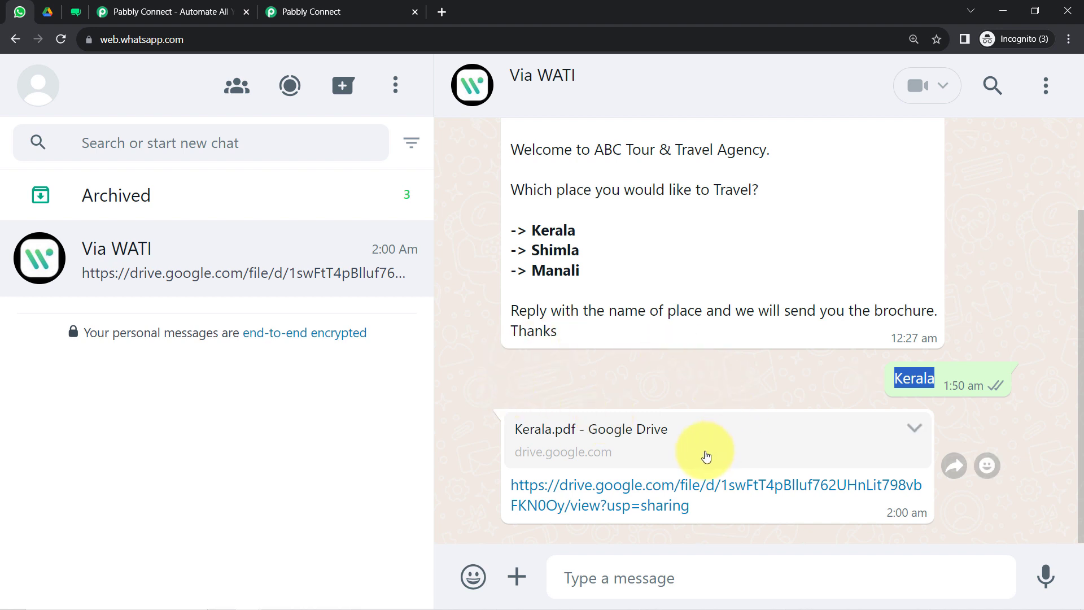
left_click(920, 393)
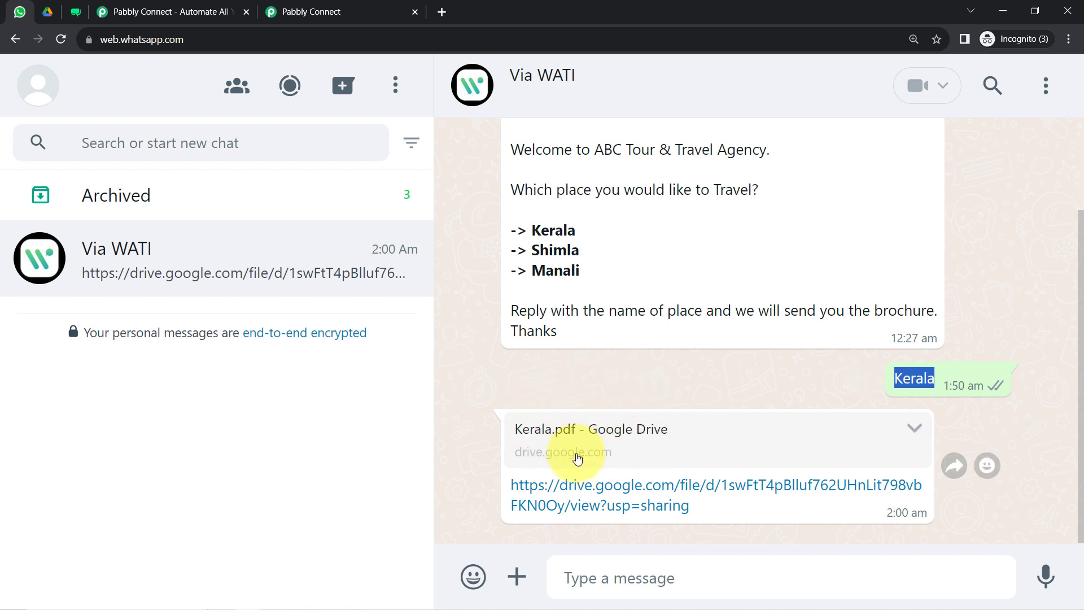
left_click(574, 483)
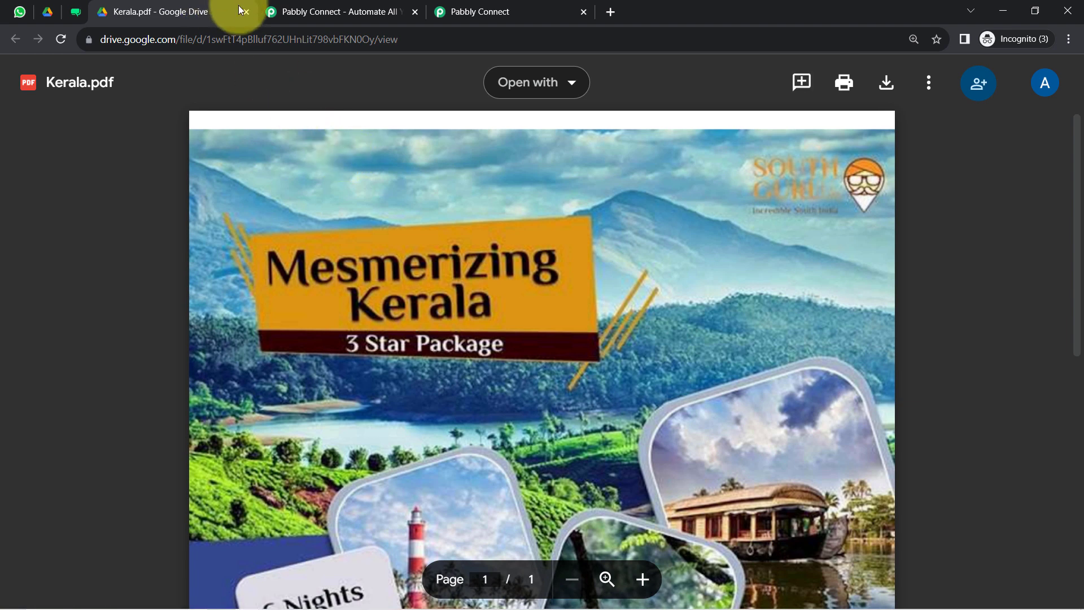
left_click(245, 12)
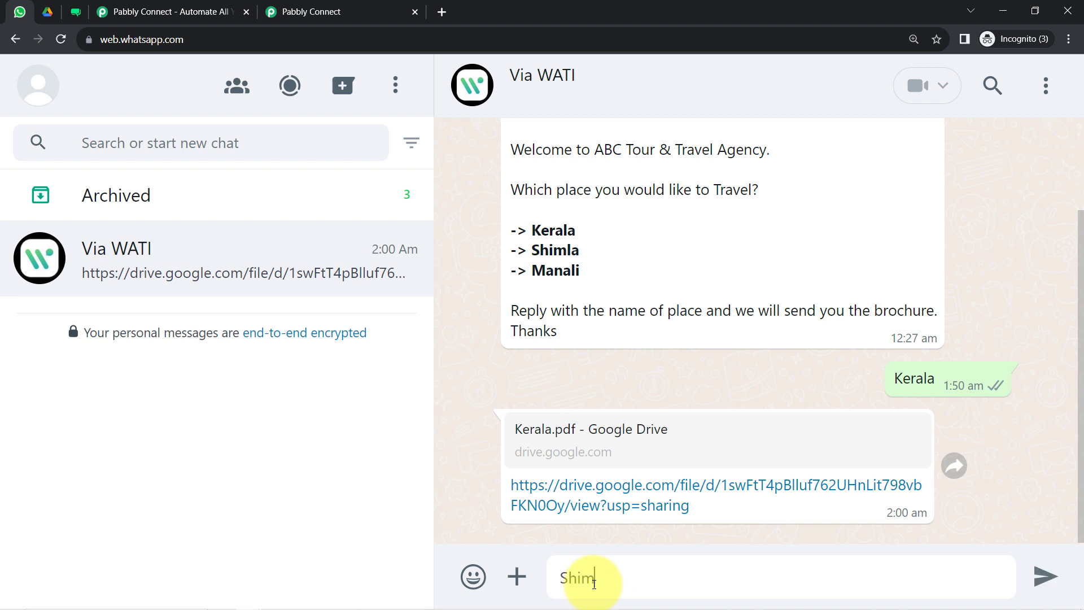
- Send 'Shimla' in the Via WATI chat, then return to Pabbly Connect after the brochure arrives
key("Return")
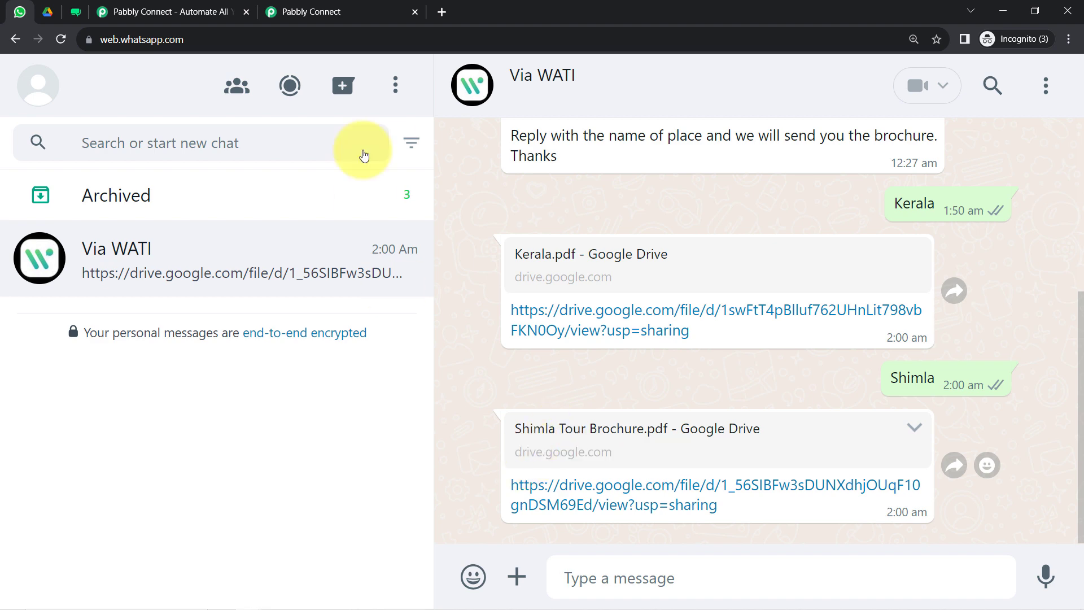
left_click(368, 9)
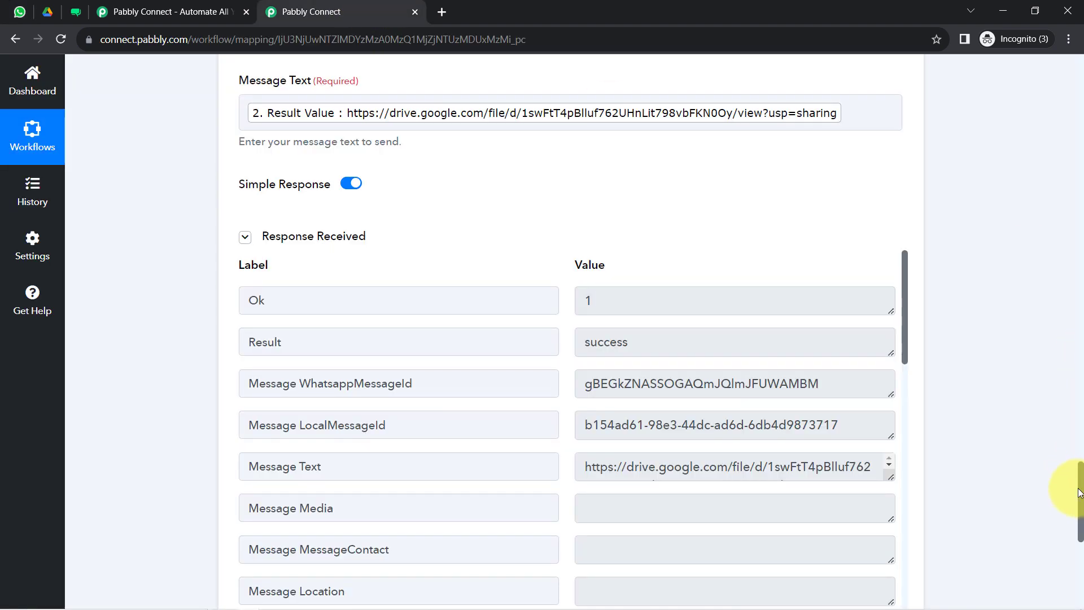
- Collapse the WATI trigger, Lookup Table and Send Session Message steps
left_click_drag(1079, 475, 1055, 69)
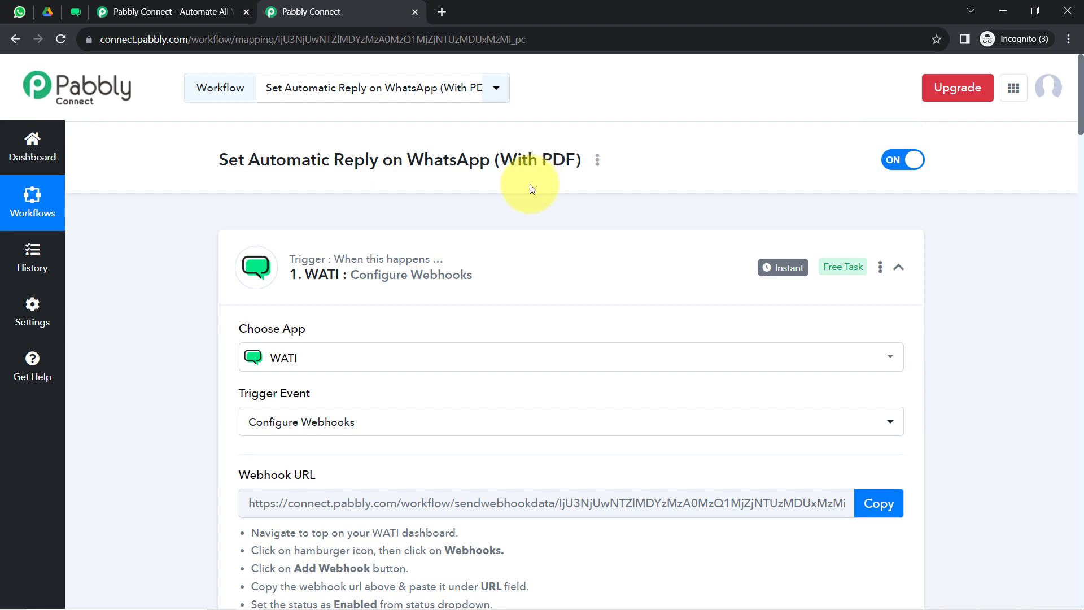
left_click(442, 247)
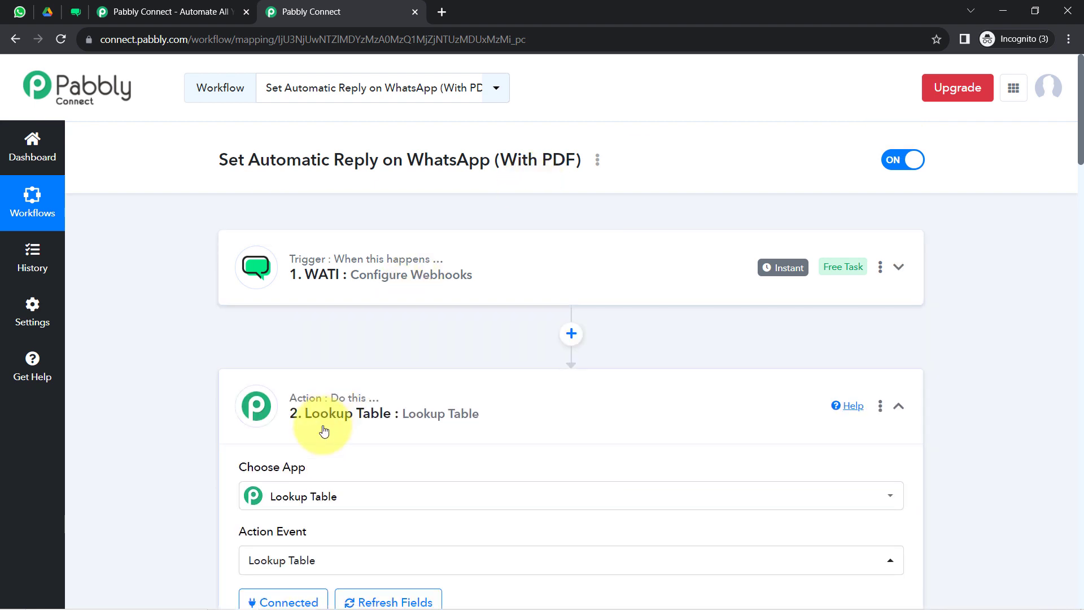
left_click(322, 431)
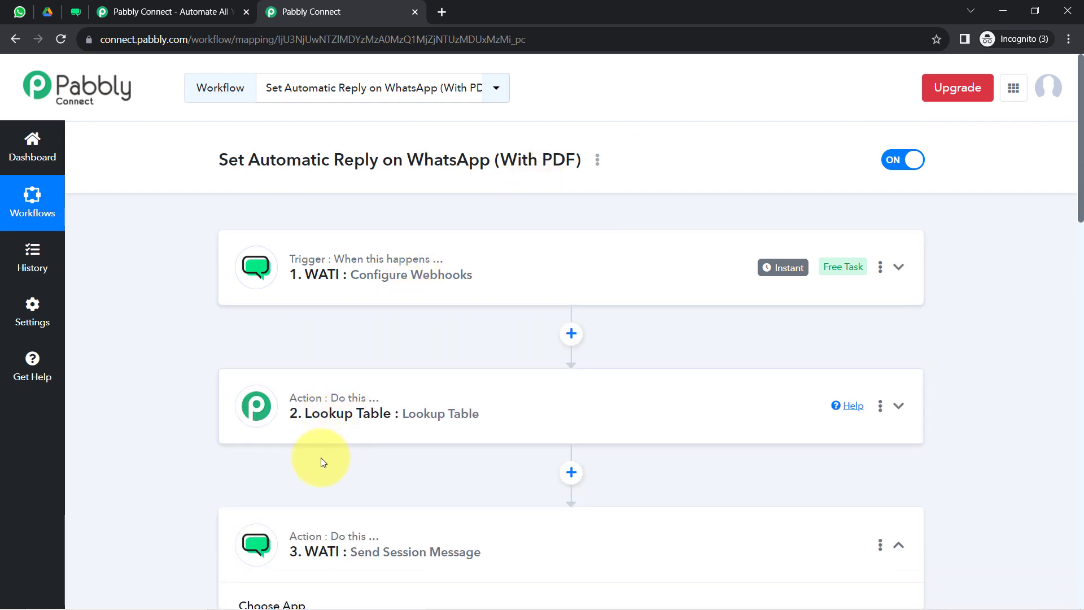
left_click(315, 544)
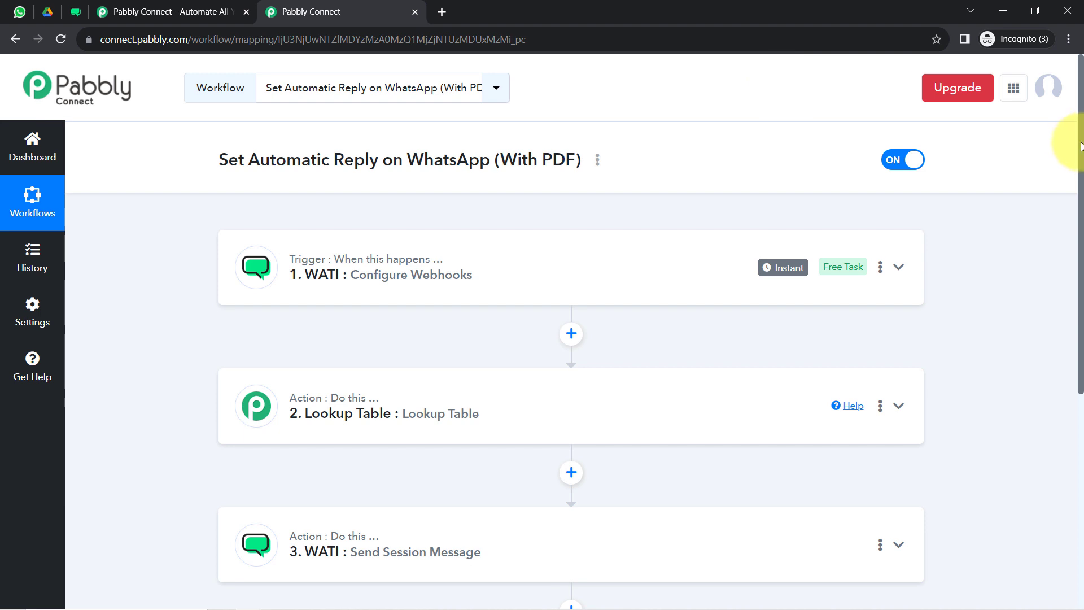
- Review the Lookup Table and Send Session Message settings, then collapse both steps again
left_click_drag(1080, 145, 1077, 182)
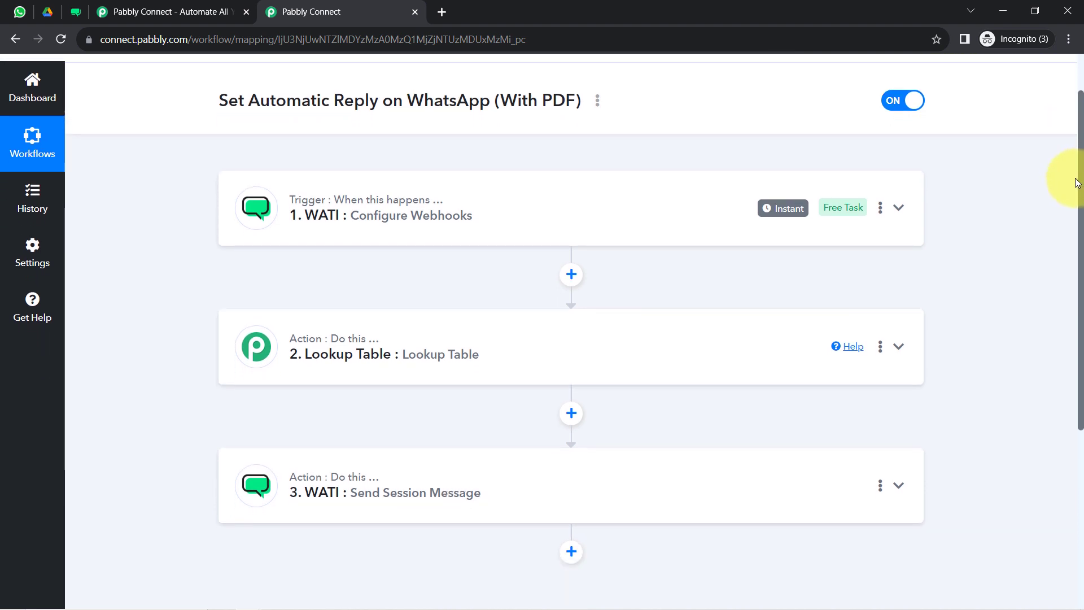
left_click(395, 361)
left_click_drag(1081, 141, 1080, 221)
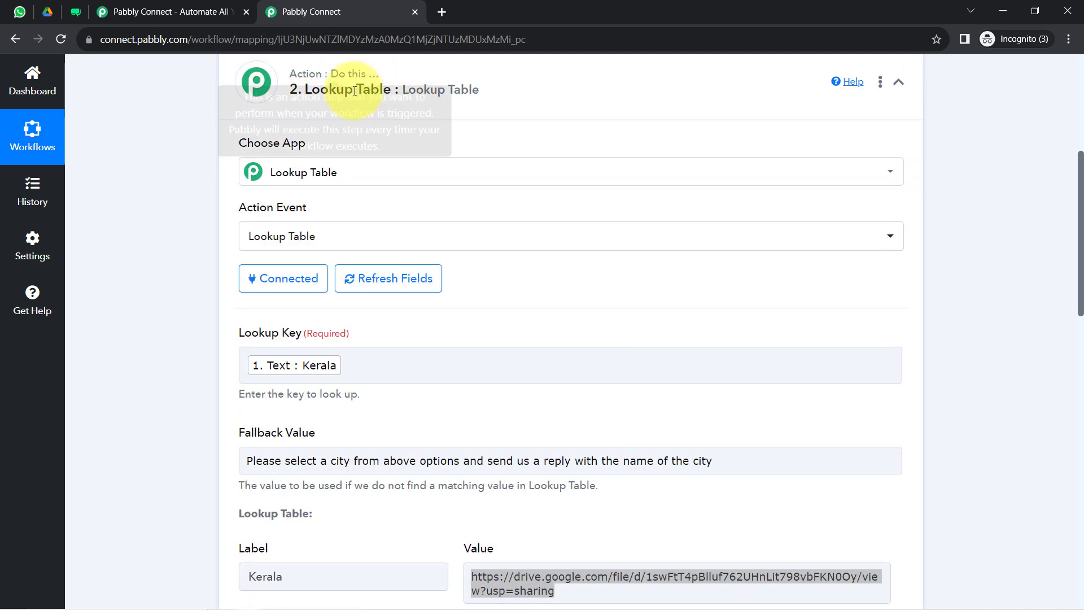
left_click_drag(1081, 167, 1081, 248)
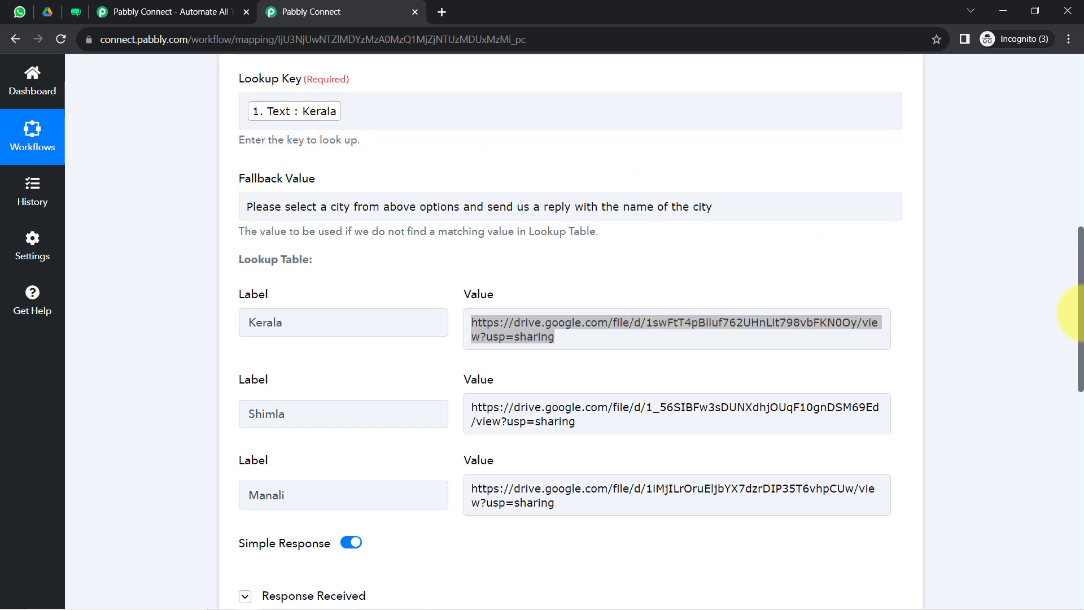
scroll(1083, 307, "down", 5)
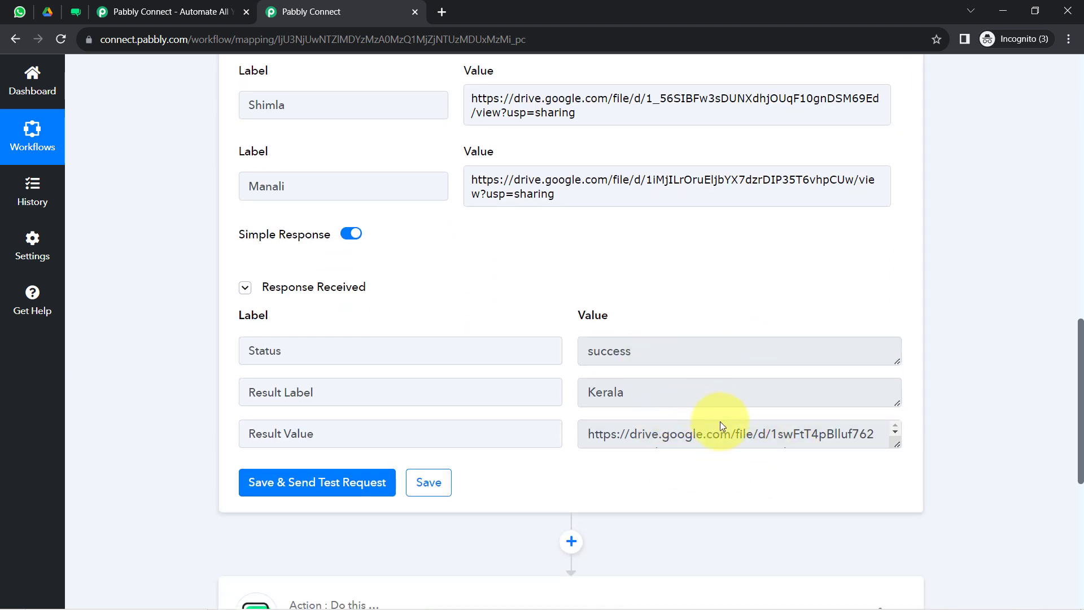
left_click_drag(1080, 338, 1080, 483)
left_click(438, 203)
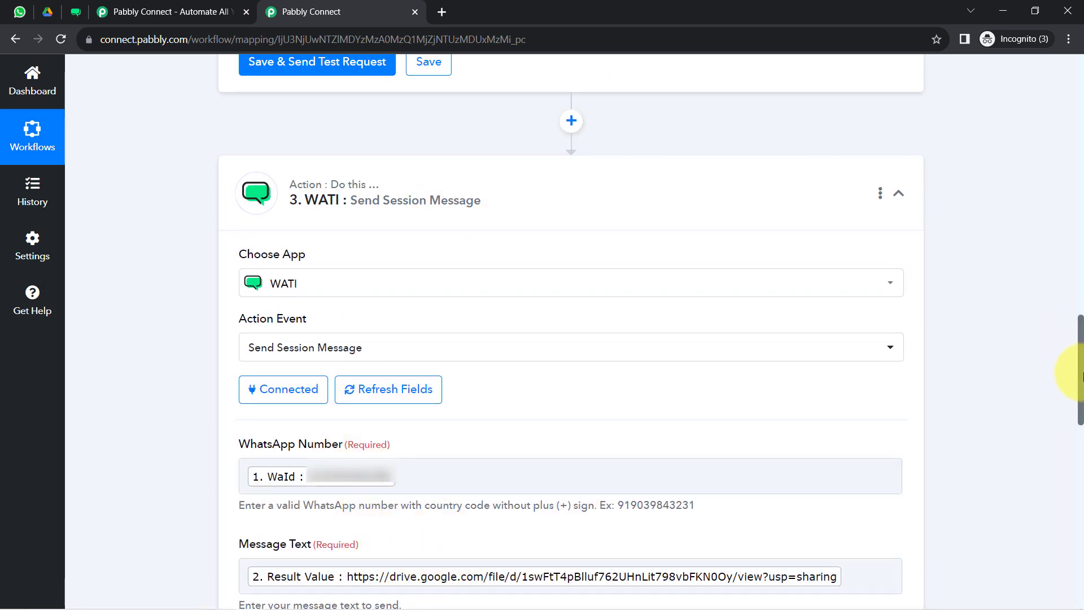
left_click_drag(1080, 373, 1076, 74)
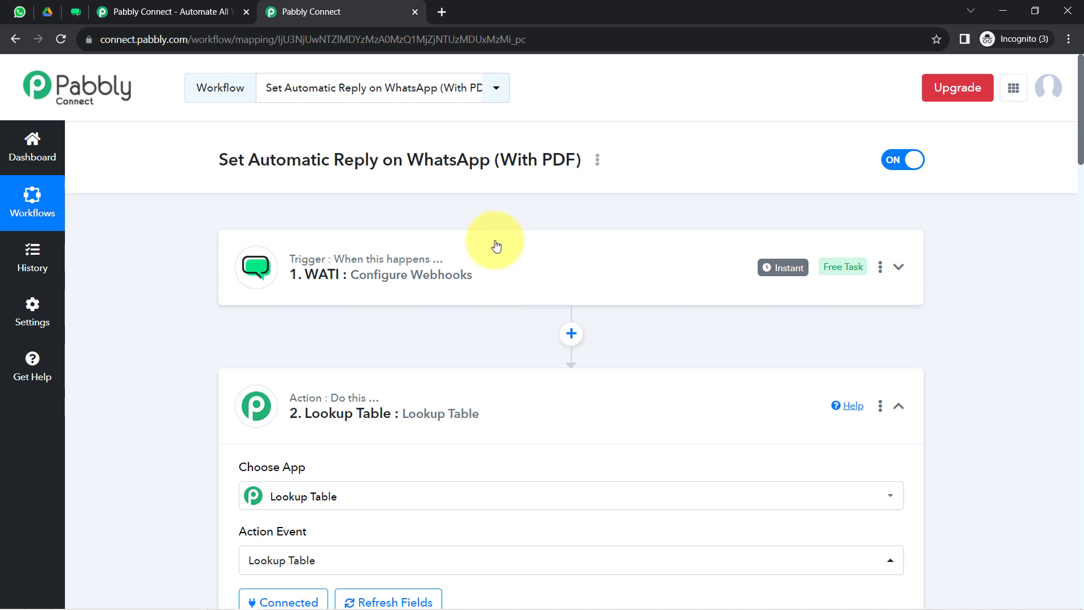
double_click(310, 397)
left_click(327, 414)
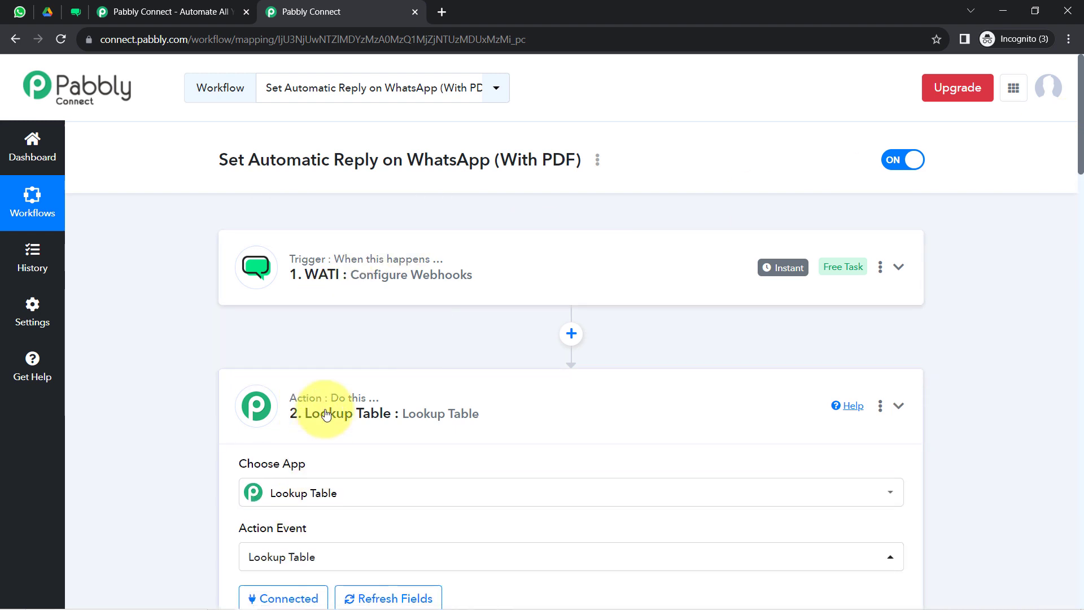
left_click(322, 528)
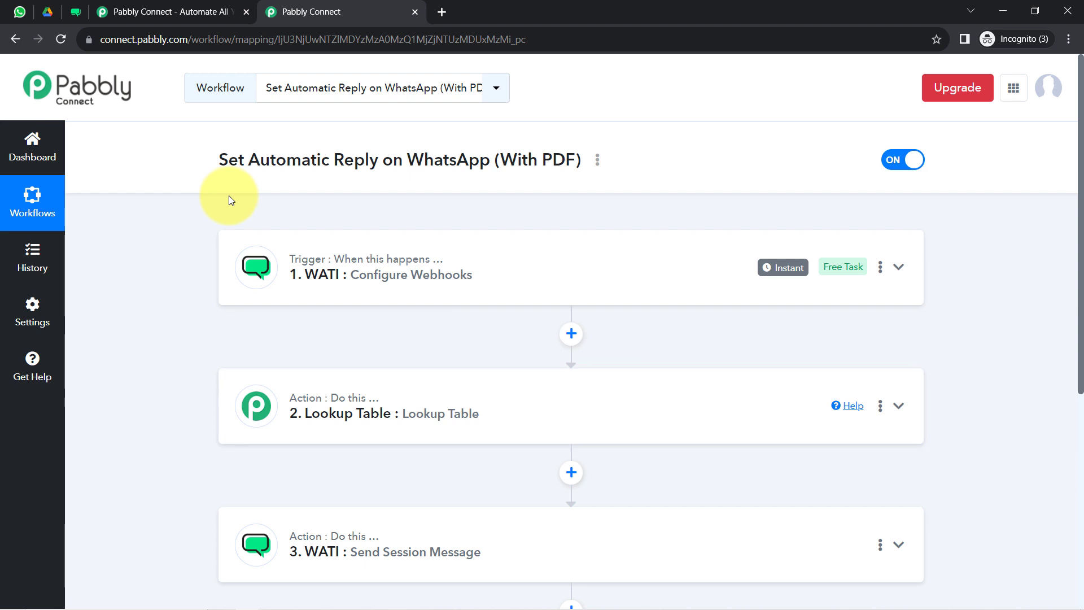
left_click(598, 163)
left_click(454, 235)
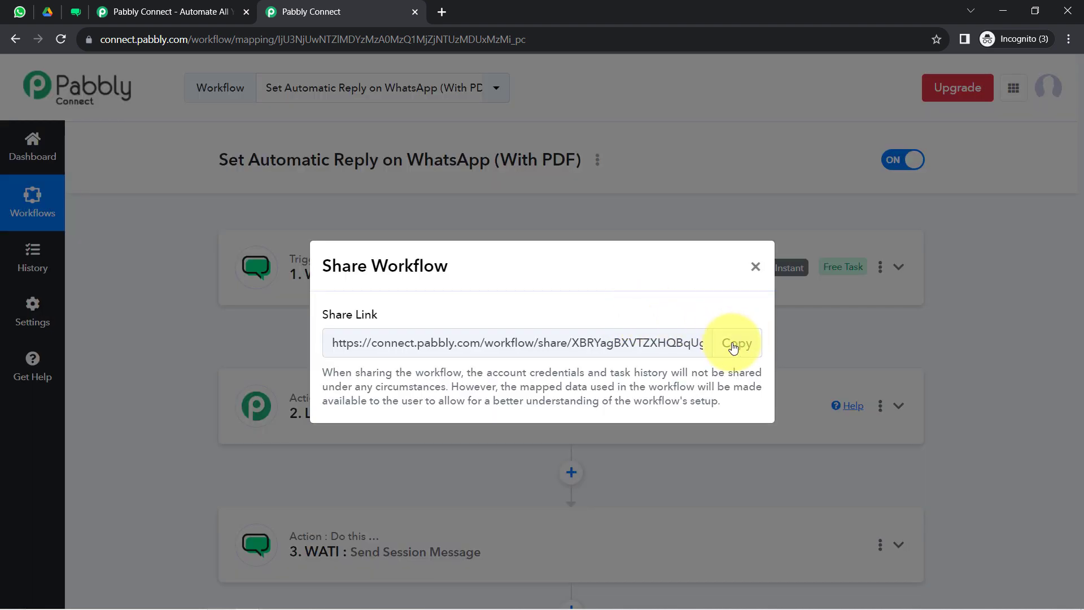
left_click(733, 346)
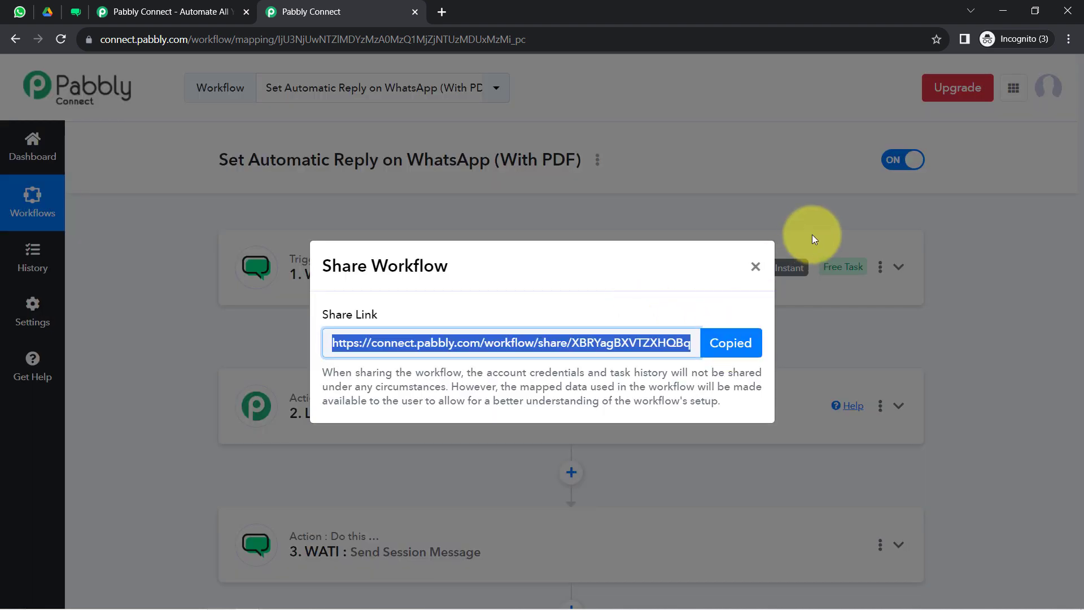
left_click(754, 268)
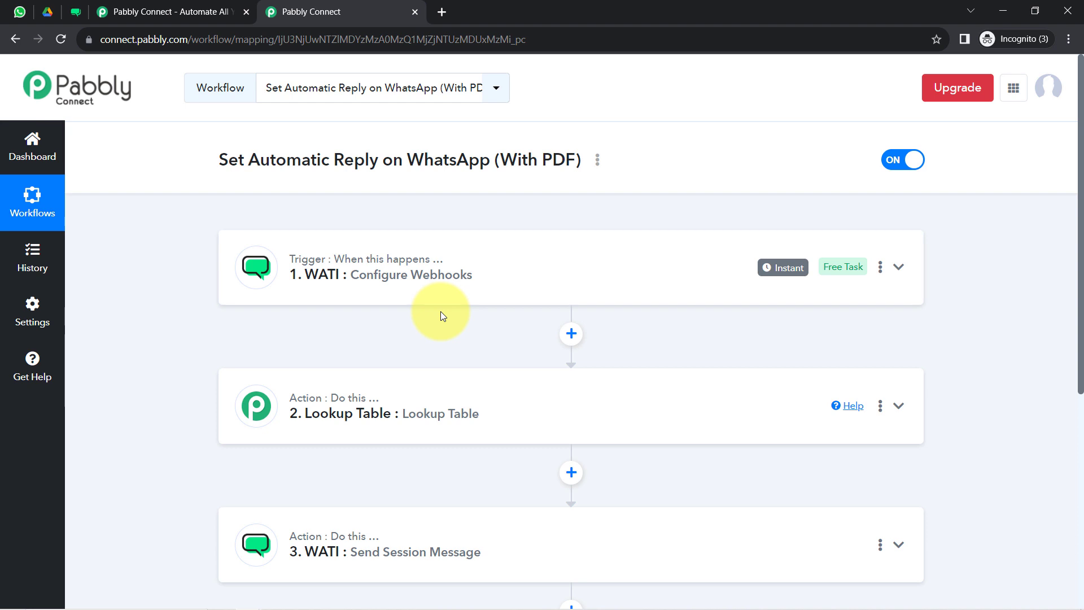